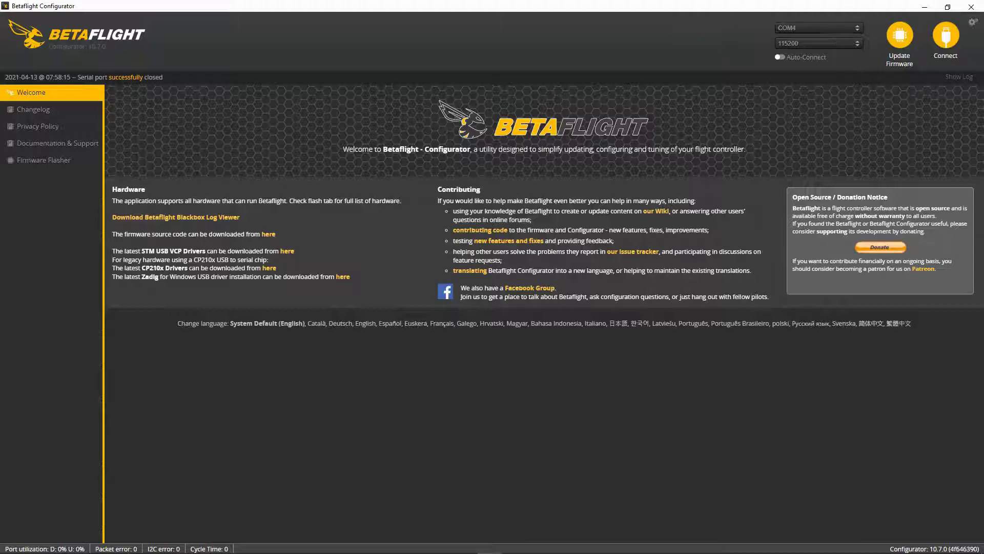
# - Connect to the flight controller on COM4 at 115200 baud
pyautogui.click(957, 35)
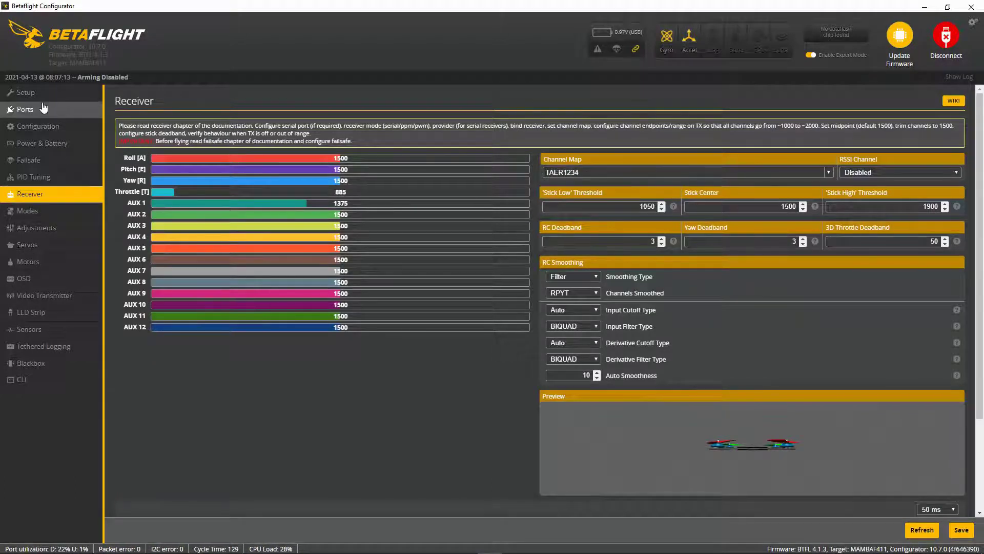
# - Verify in the Configuration settings that the analog RSSI_ADC input is turned off
pyautogui.click(61, 133)
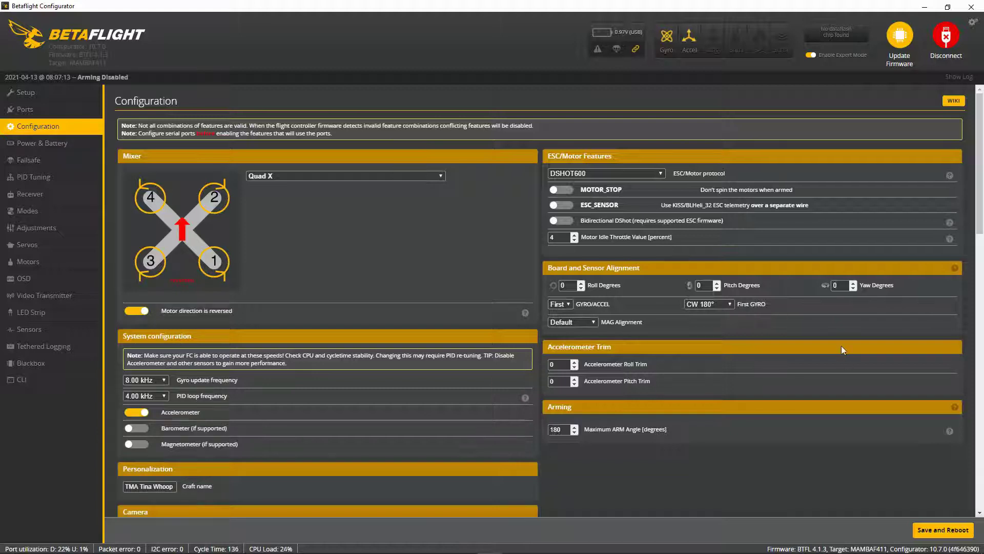
pyautogui.scroll(-1, 787, 332)
pyautogui.scroll(-5, 785, 331)
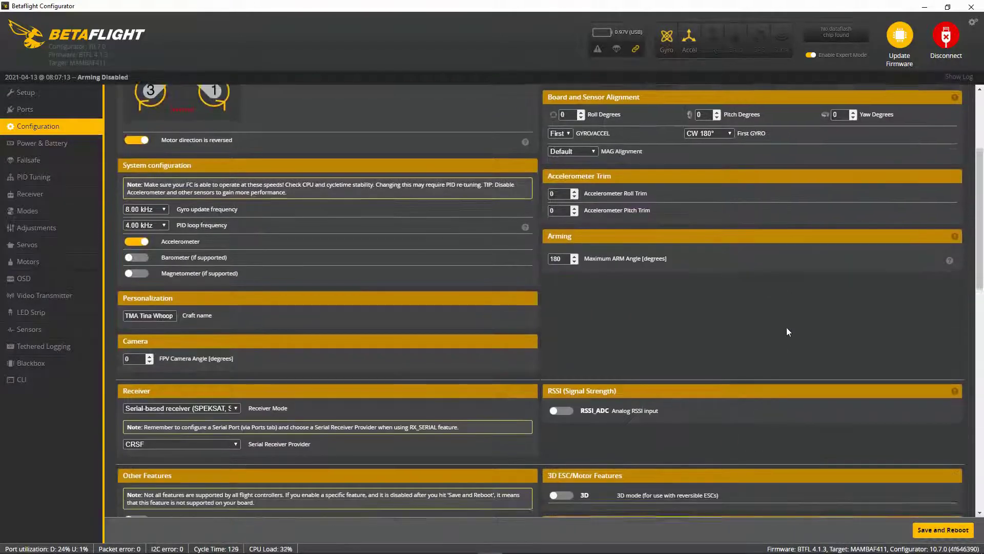
pyautogui.scroll(-1, 790, 324)
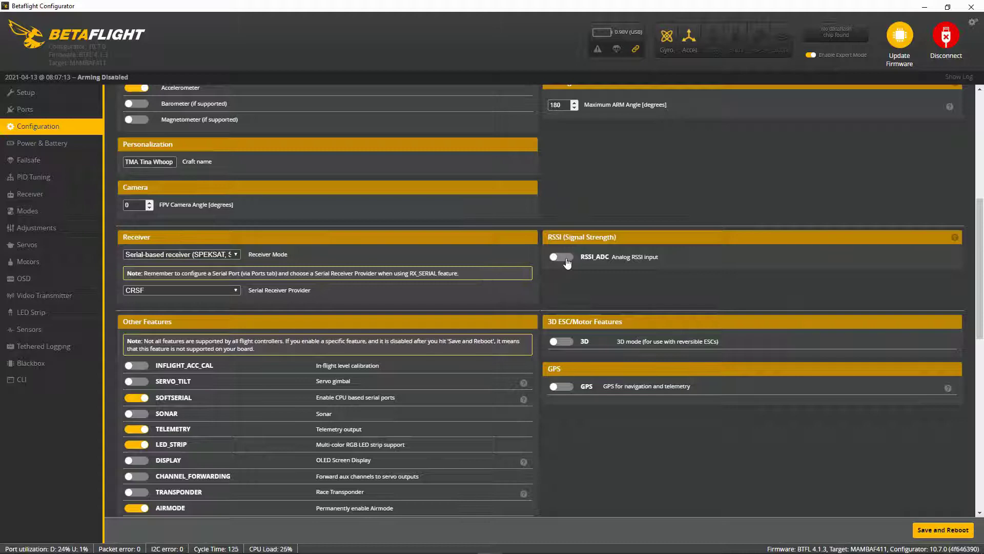
pyautogui.scroll(5, 696, 218)
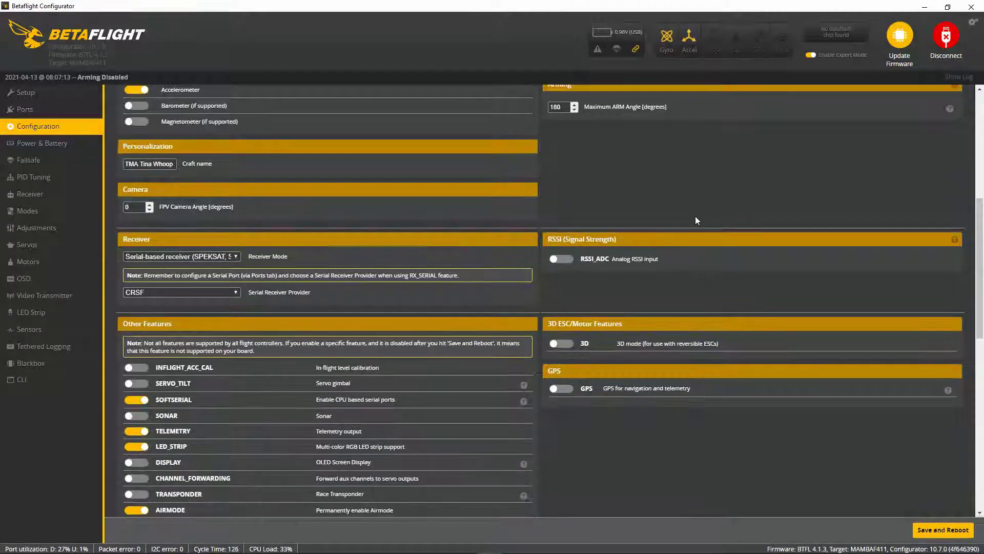
pyautogui.scroll(1, 695, 216)
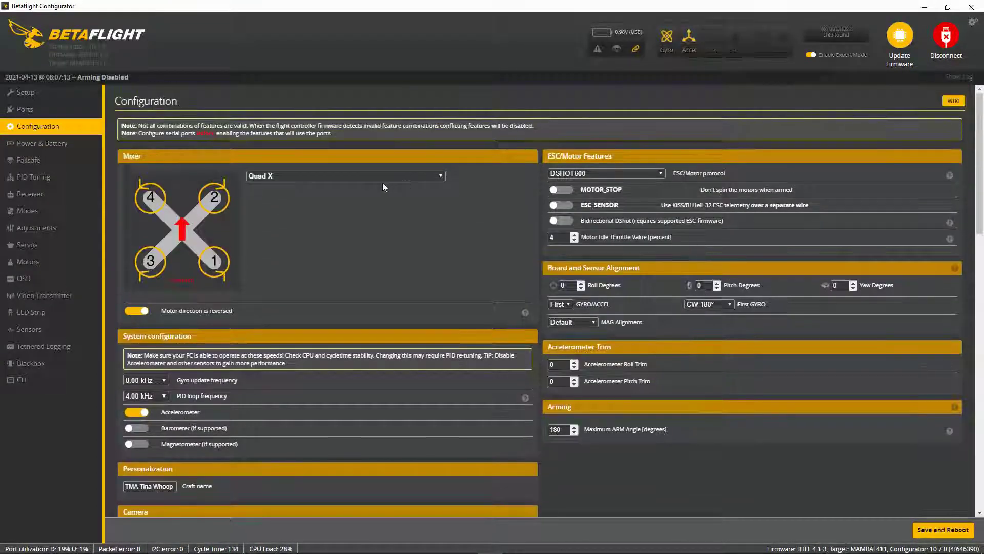
pyautogui.click(46, 194)
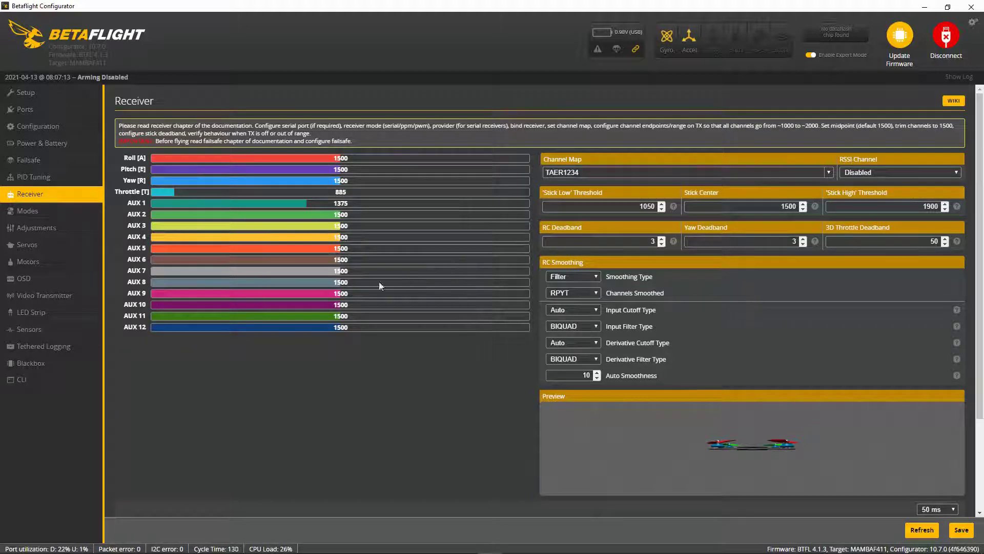
# - Confirm the Receiver tab's RSSI Channel is set to Disabled
pyautogui.scroll(-2, 359, 287)
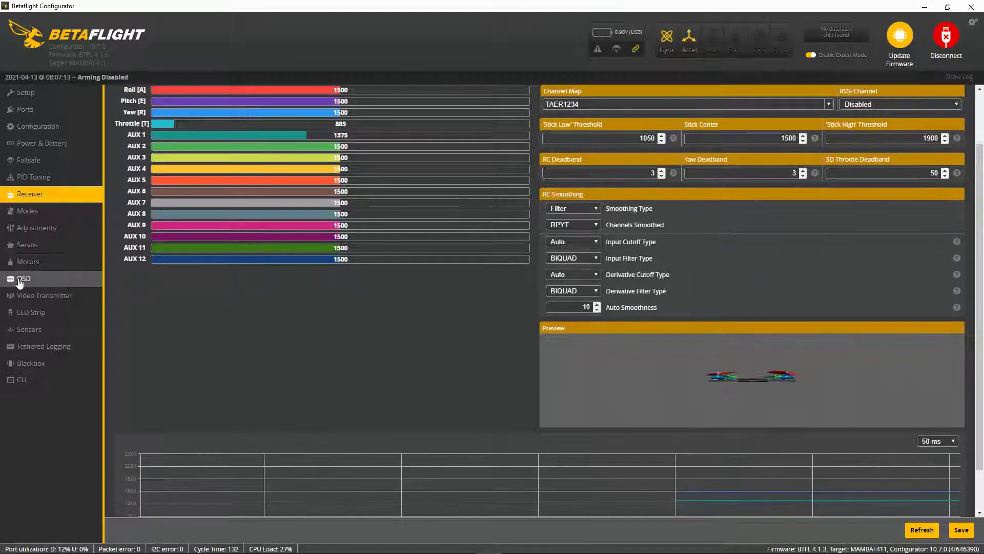
pyautogui.click(20, 282)
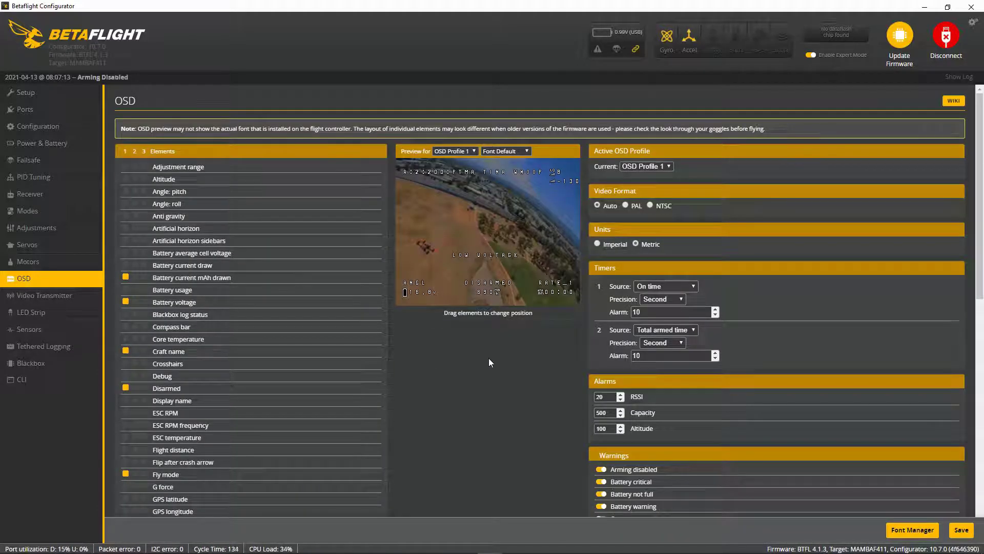
# - Go through the OSD element list to the Link quality and RSSI dBm value elements
pyautogui.scroll(-1, 490, 358)
pyautogui.scroll(-1, 492, 351)
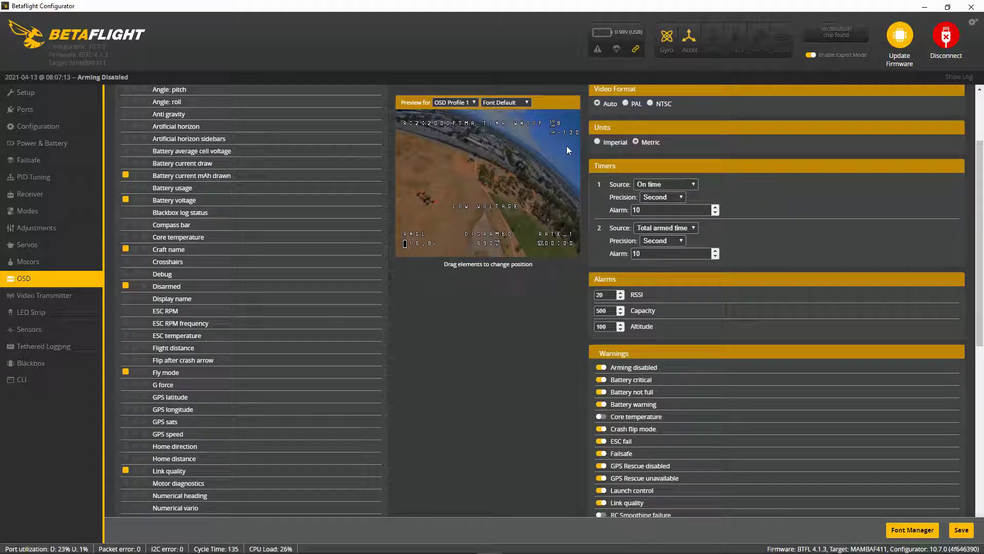
pyautogui.scroll(-4, 431, 309)
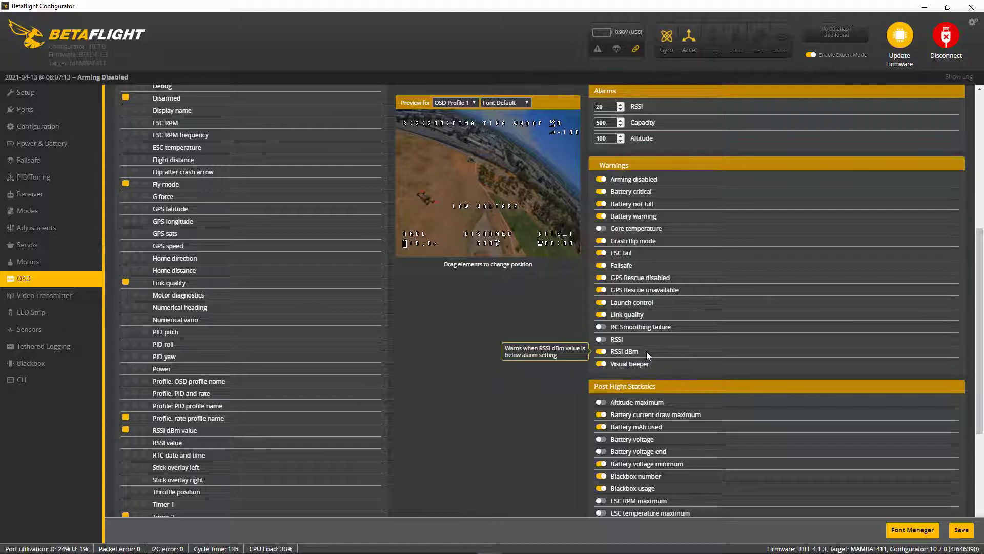
pyautogui.scroll(5, 646, 351)
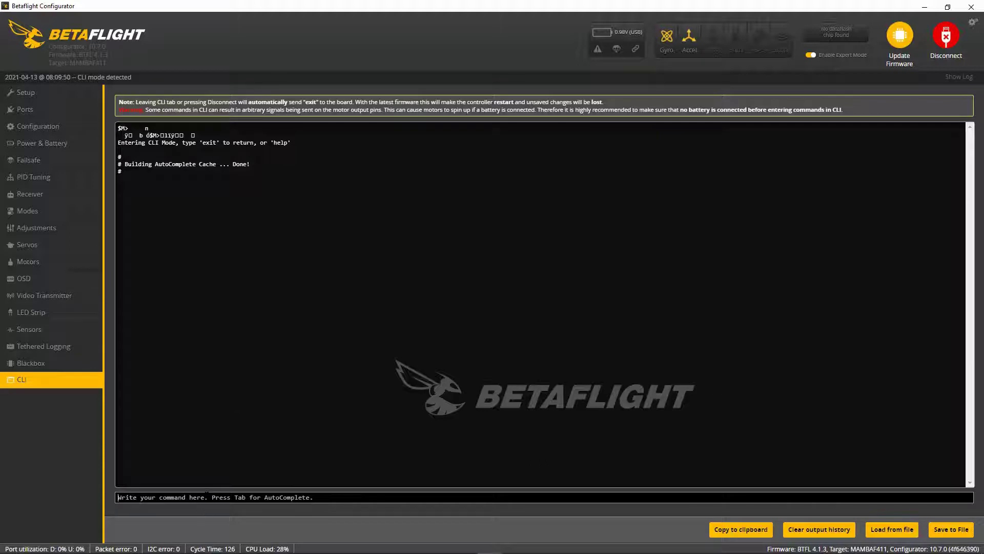
# - Run diff to review changed settings, then enter set osd_link_quality_alarm = 50
pyautogui.write('diff')
pyautogui.press('Return')
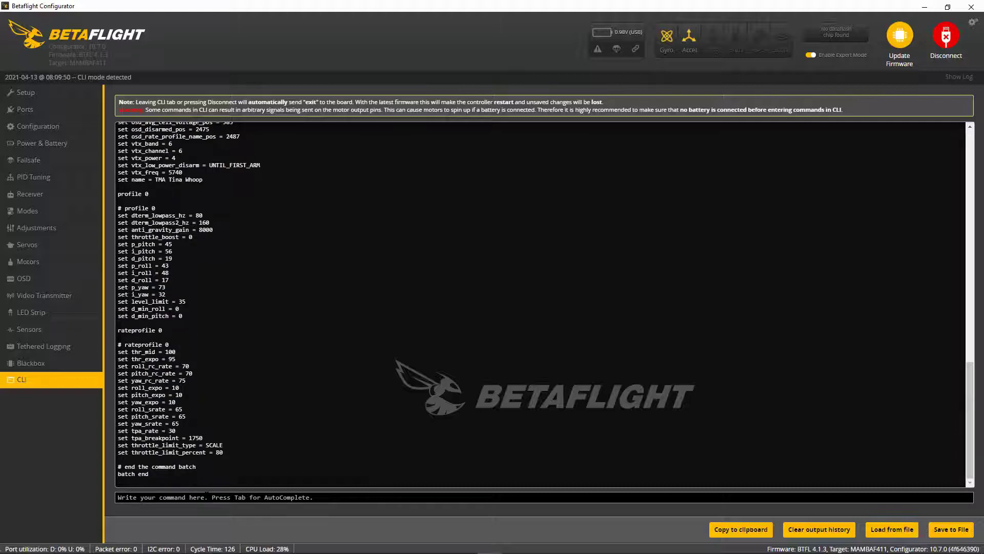
pyautogui.scroll(3, 251, 228)
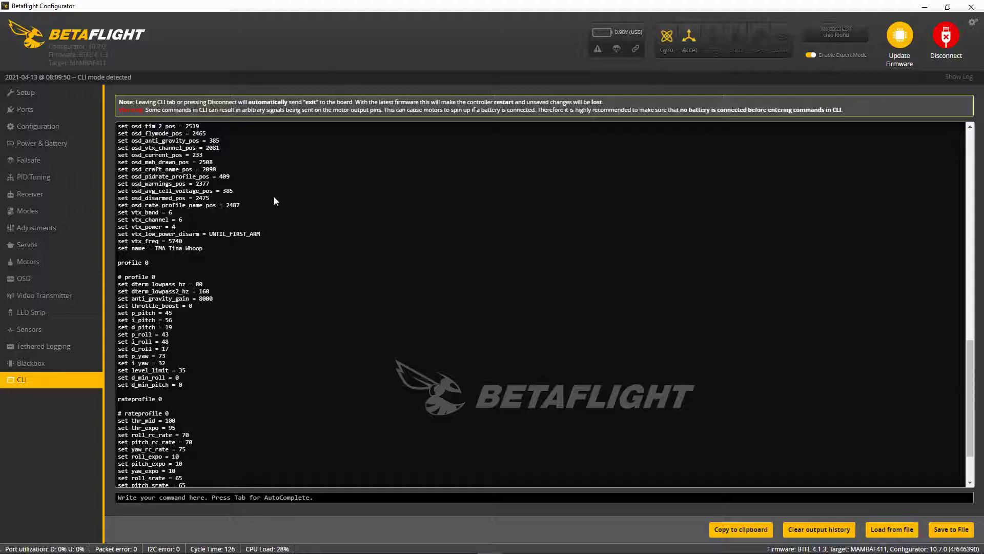
pyautogui.scroll(4, 262, 205)
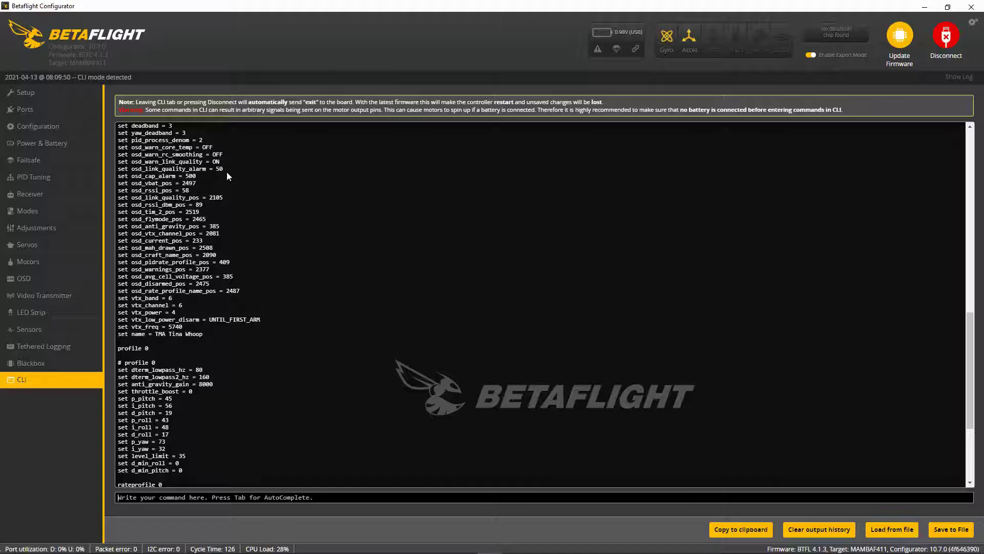
pyautogui.scroll(-3, 259, 177)
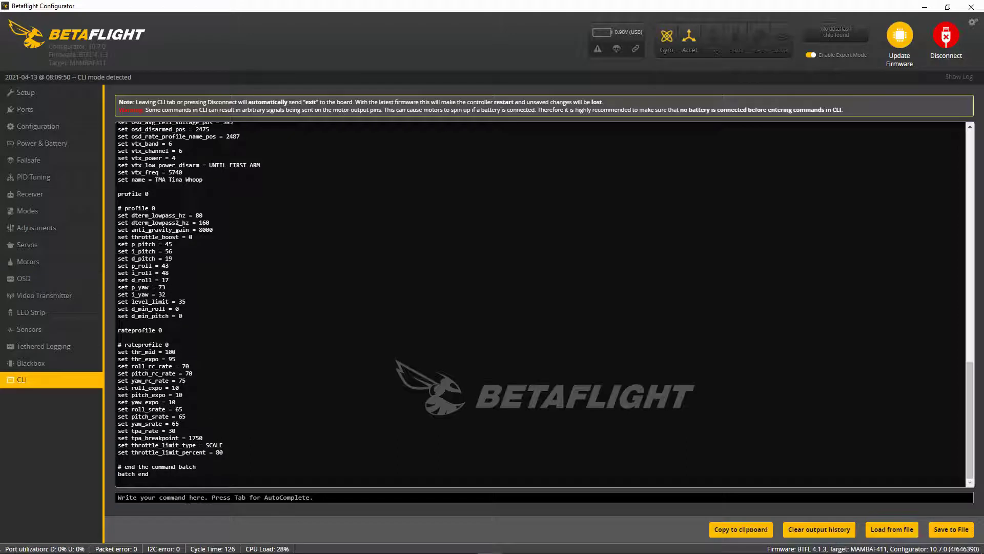
pyautogui.write('set ')
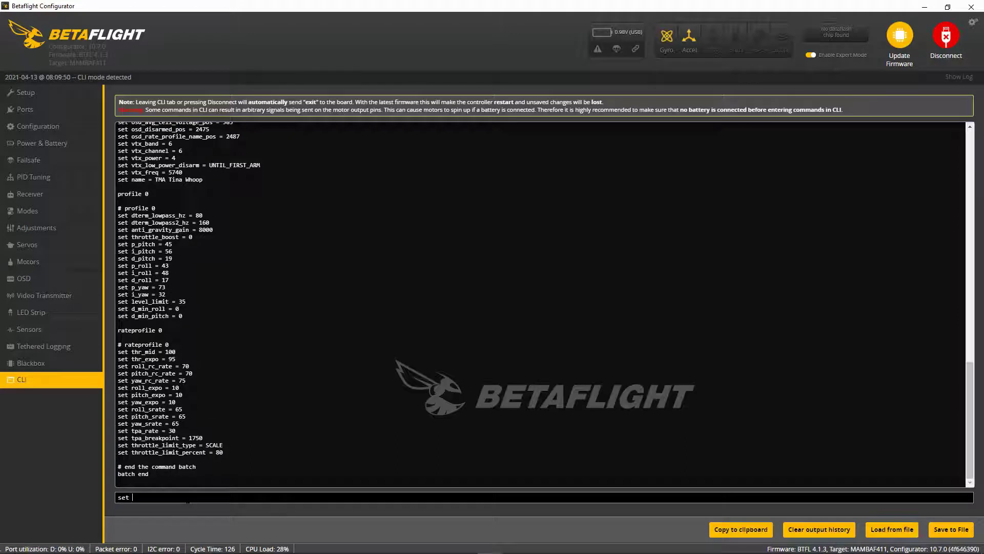
pyautogui.write('osd_l')
pyautogui.write('ink_')
pyautogui.write('quality_a')
pyautogui.write('larm = ')
pyautogui.write('50')
# - Apply the link quality alarm of 50 and save it to the board
pyautogui.press('Return')
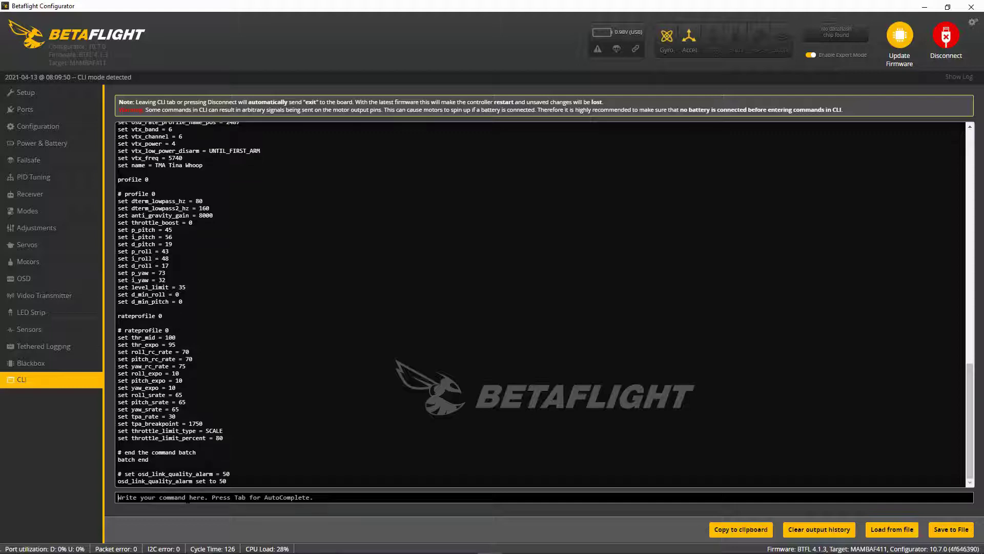
pyautogui.write('sa')
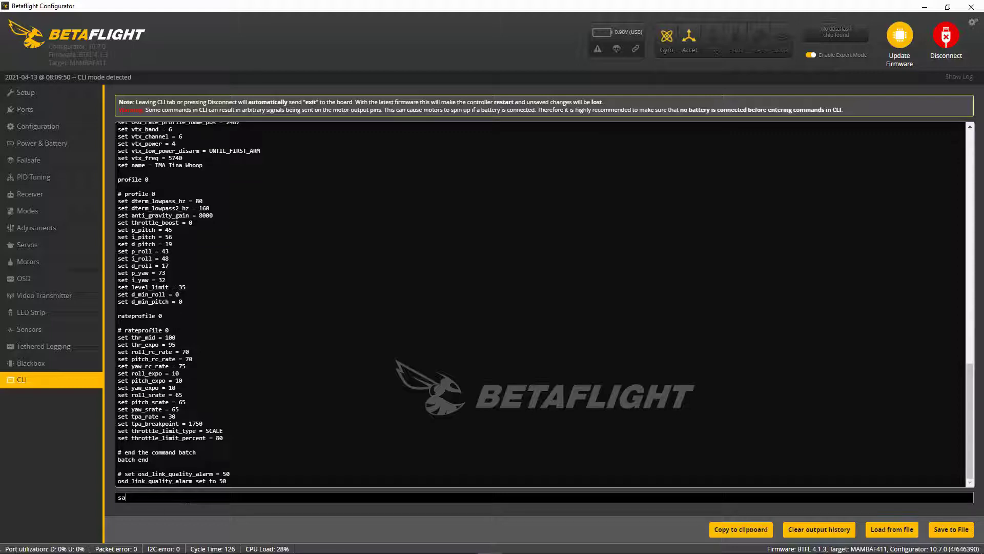
pyautogui.write('ve')
pyautogui.press('Return')
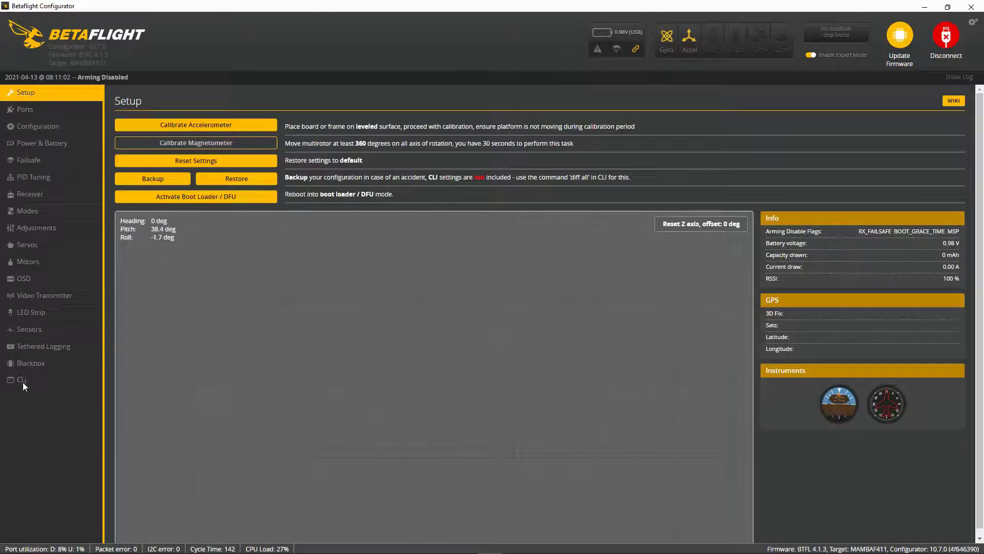
# - Rerun diff in the CLI to confirm osd_link_quality_alarm = 50 survived the reboot
pyautogui.click(22, 382)
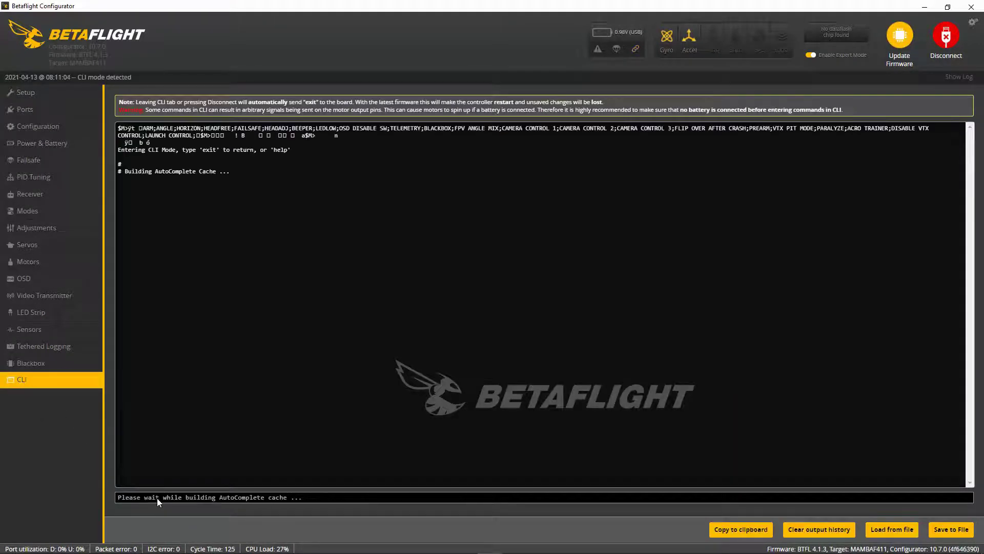
pyautogui.write('diff')
pyautogui.press('Return')
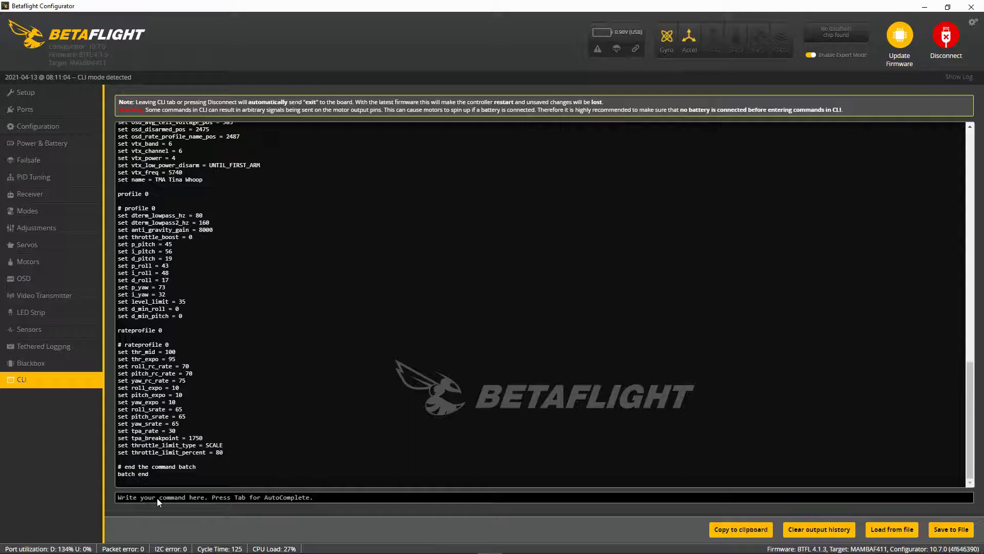
pyautogui.scroll(4, 232, 296)
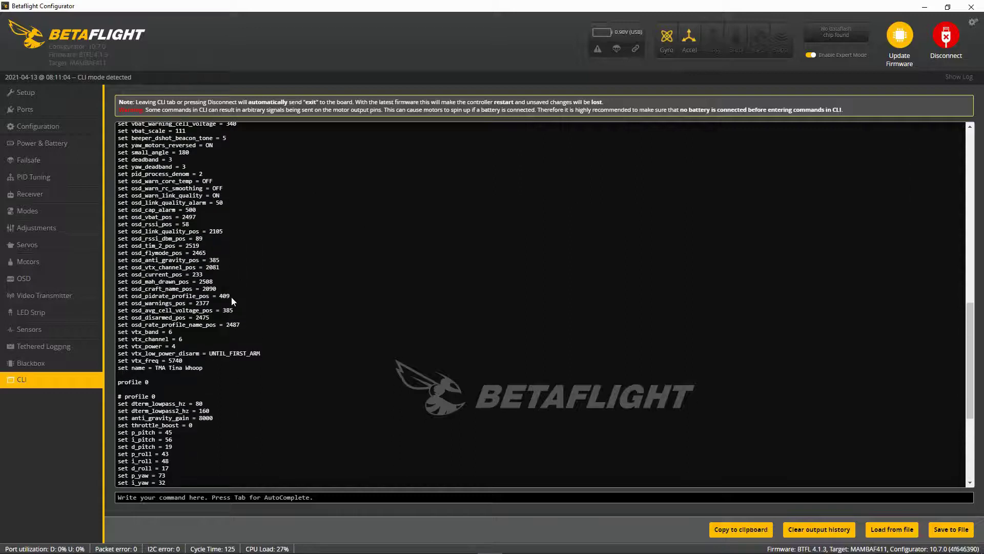